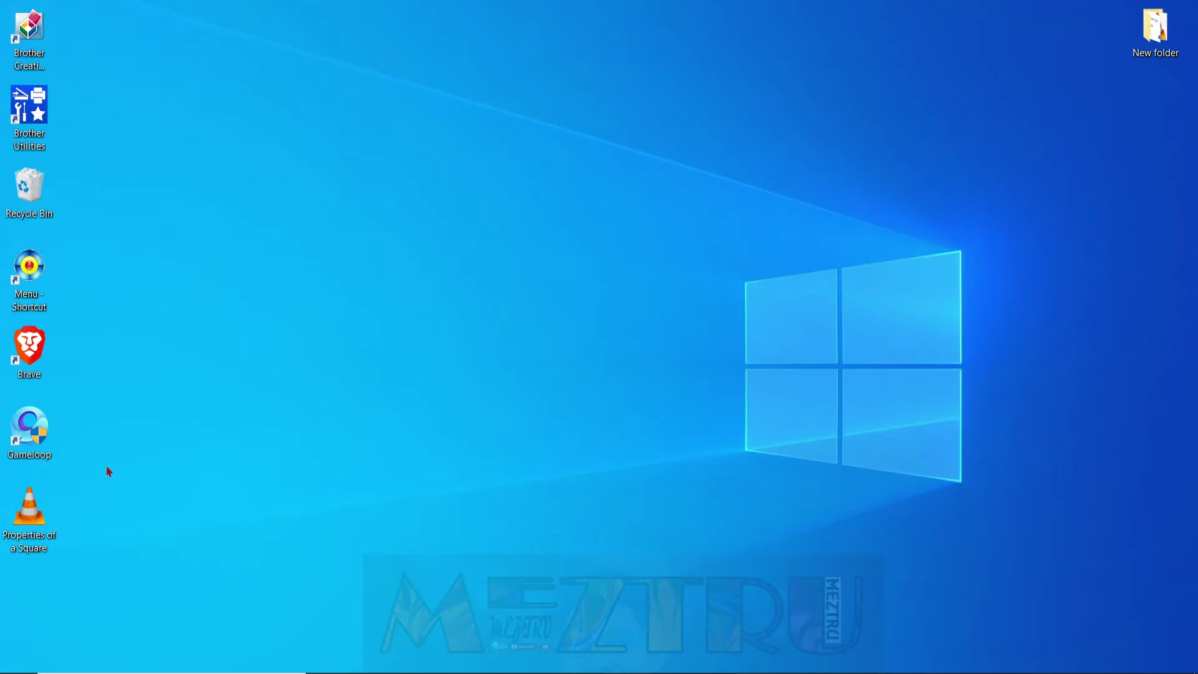
Step: Refresh the desktop and switch to the Google Meet call window in Brave
right_click(129, 390)
click(163, 440)
mouse_move(672, 665)
click(704, 630)
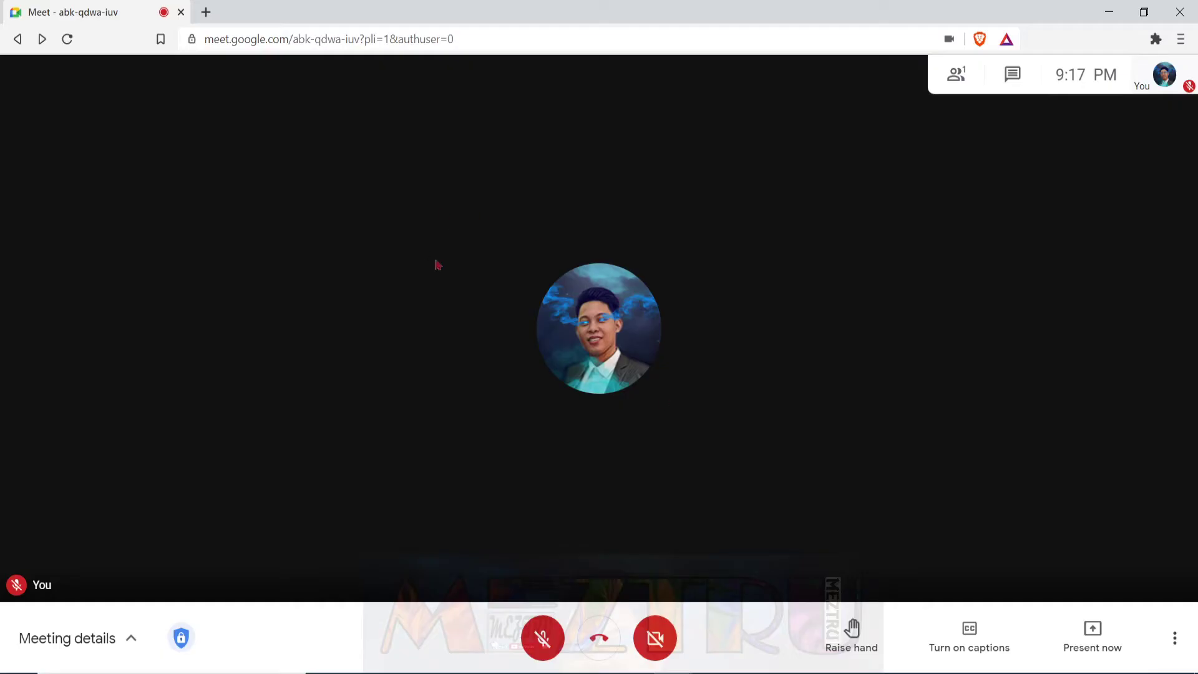
Step: Open the Sound Control Panel from the system sound page of Windows Settings
click(19, 664)
mouse_move(33, 626)
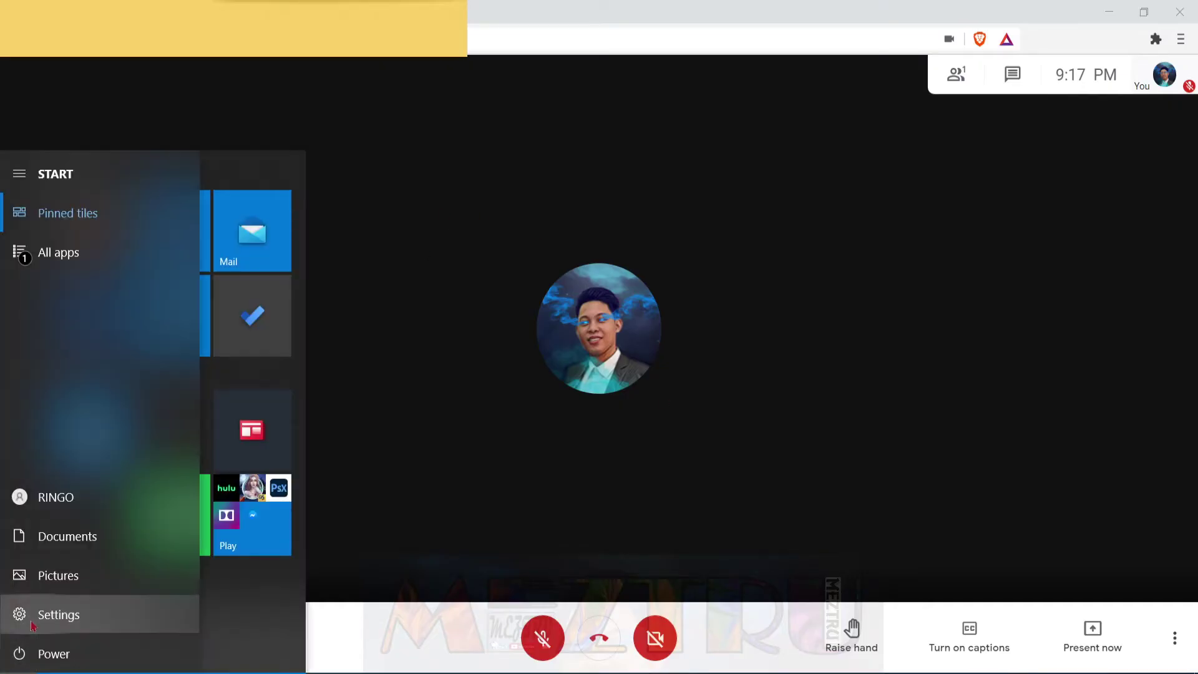
click(33, 622)
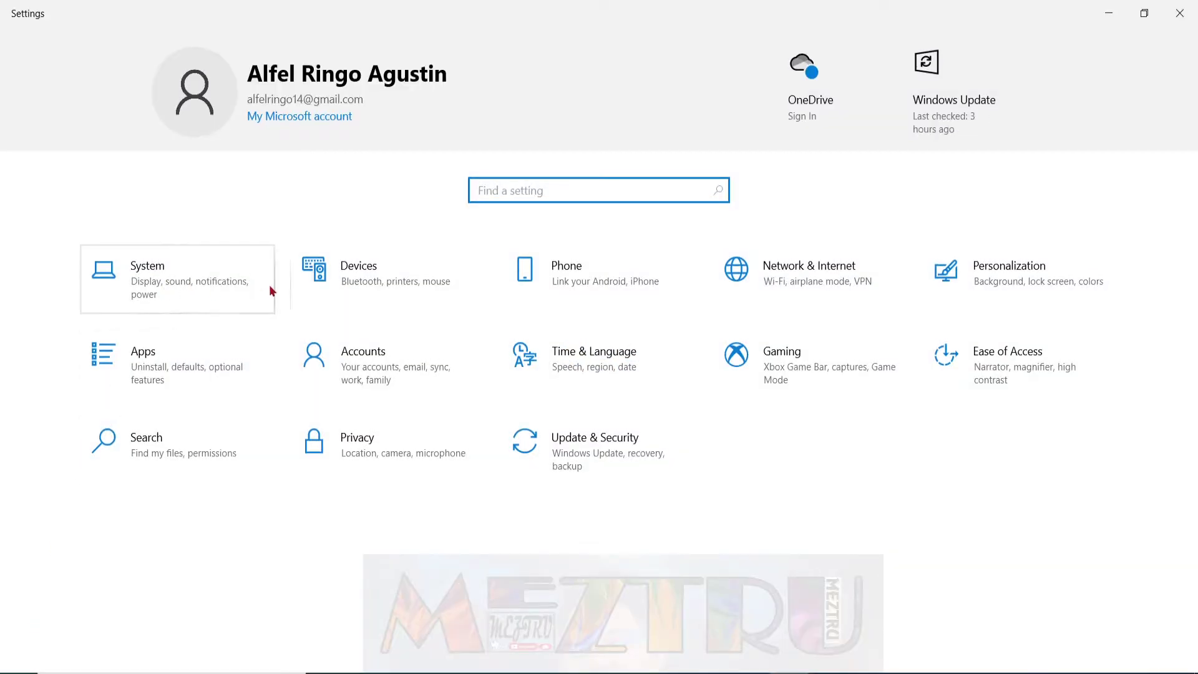
click(165, 278)
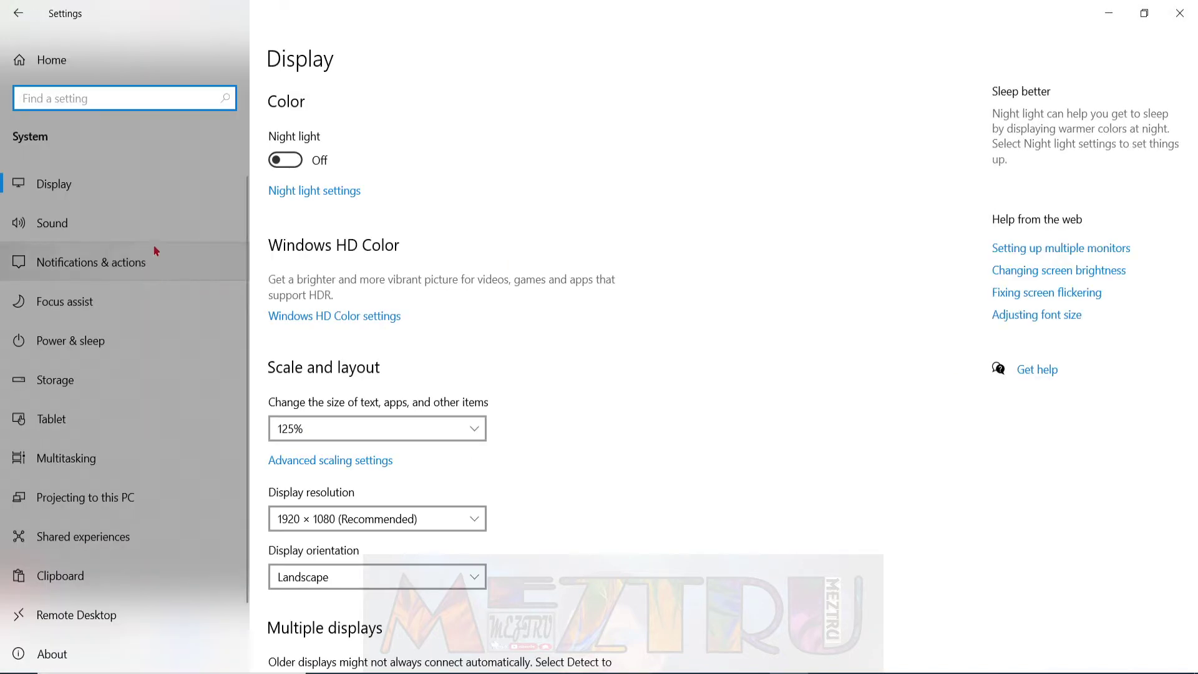
click(62, 227)
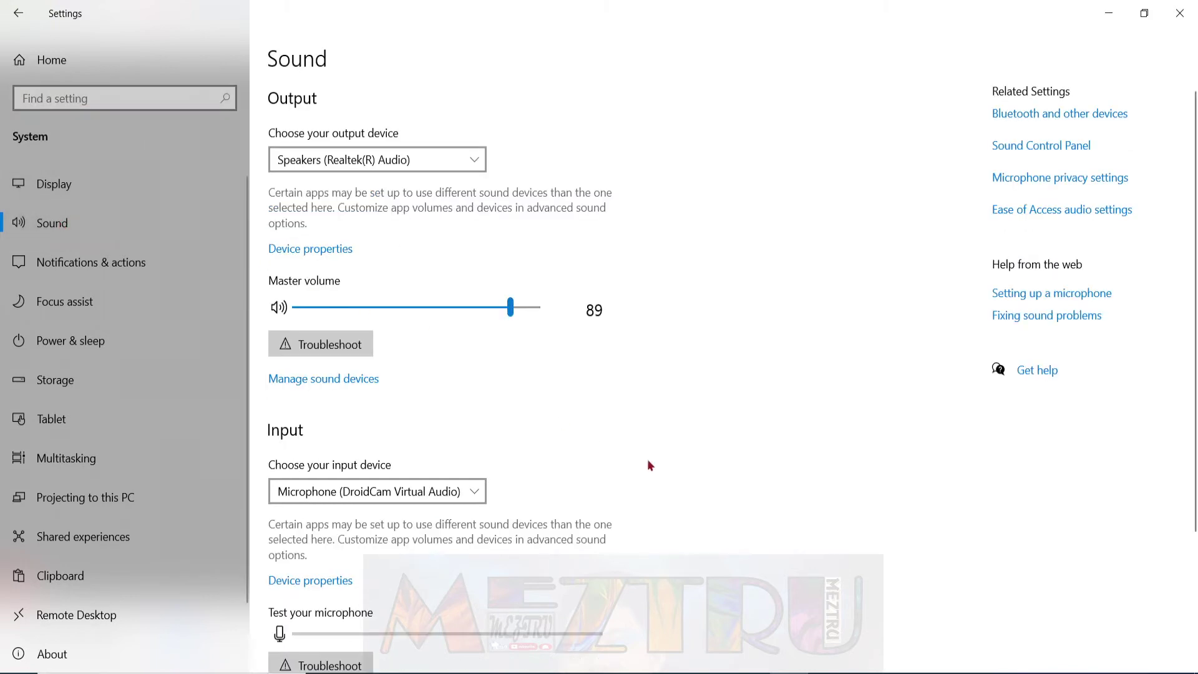
click(1045, 151)
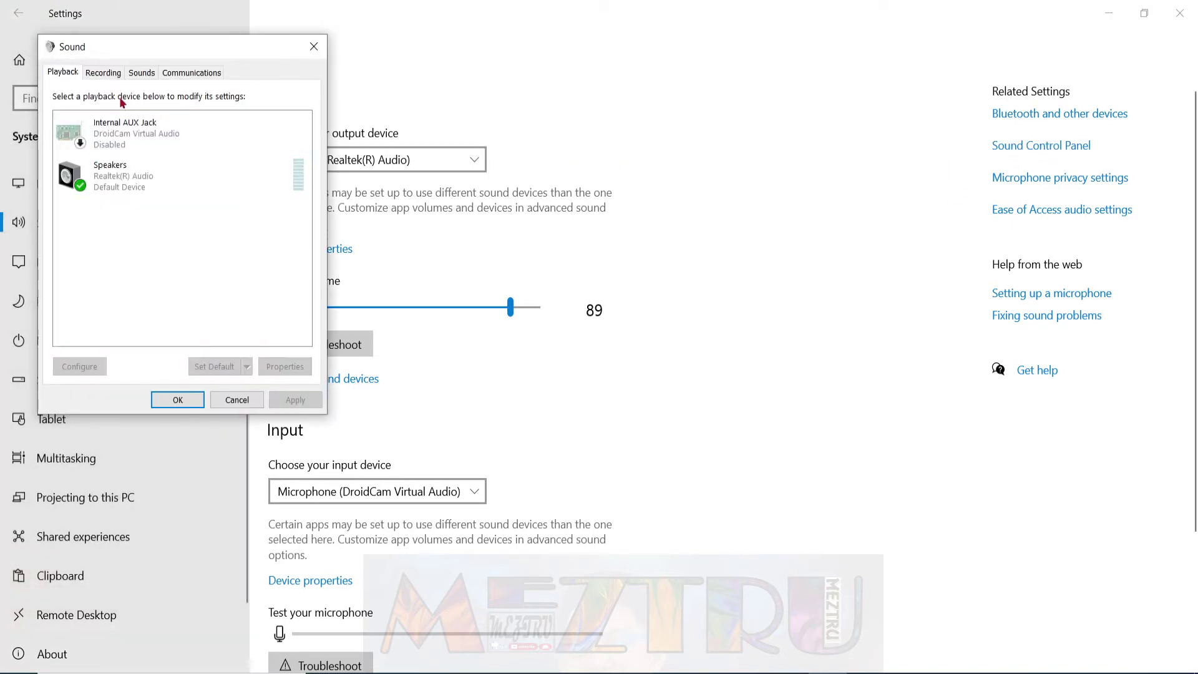
Step: Enable the Stereo Mix (Realtek(R) Audio) recording device, accept the change and close Windows Settings
click(103, 73)
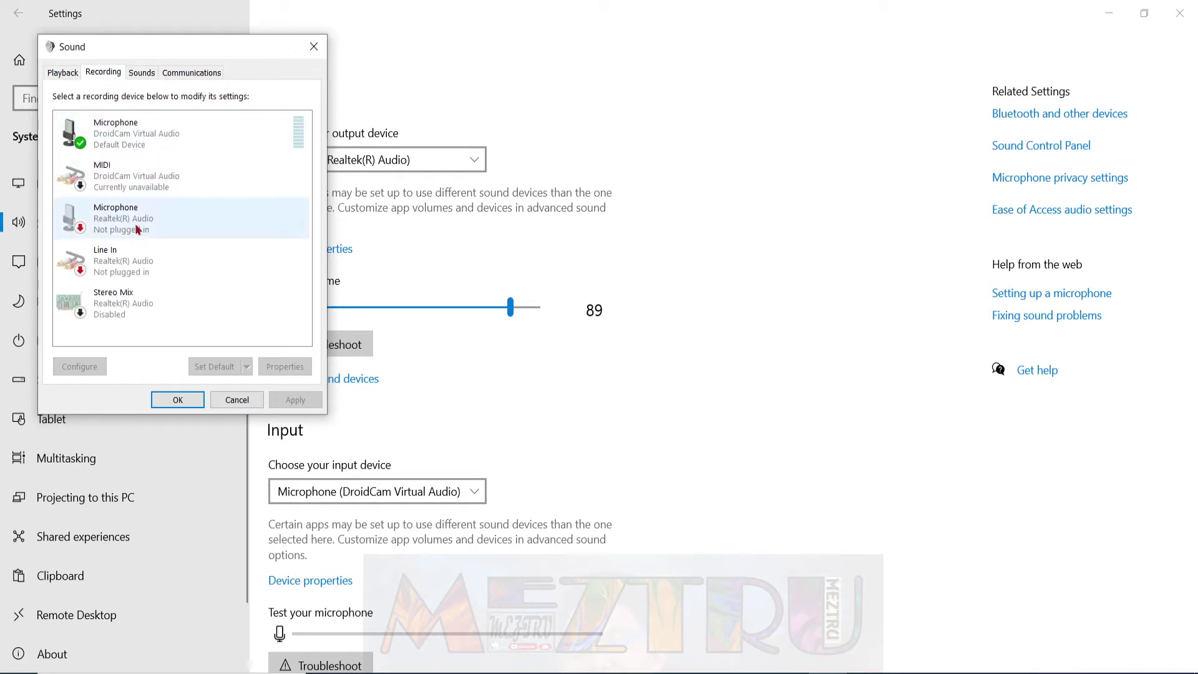
click(119, 309)
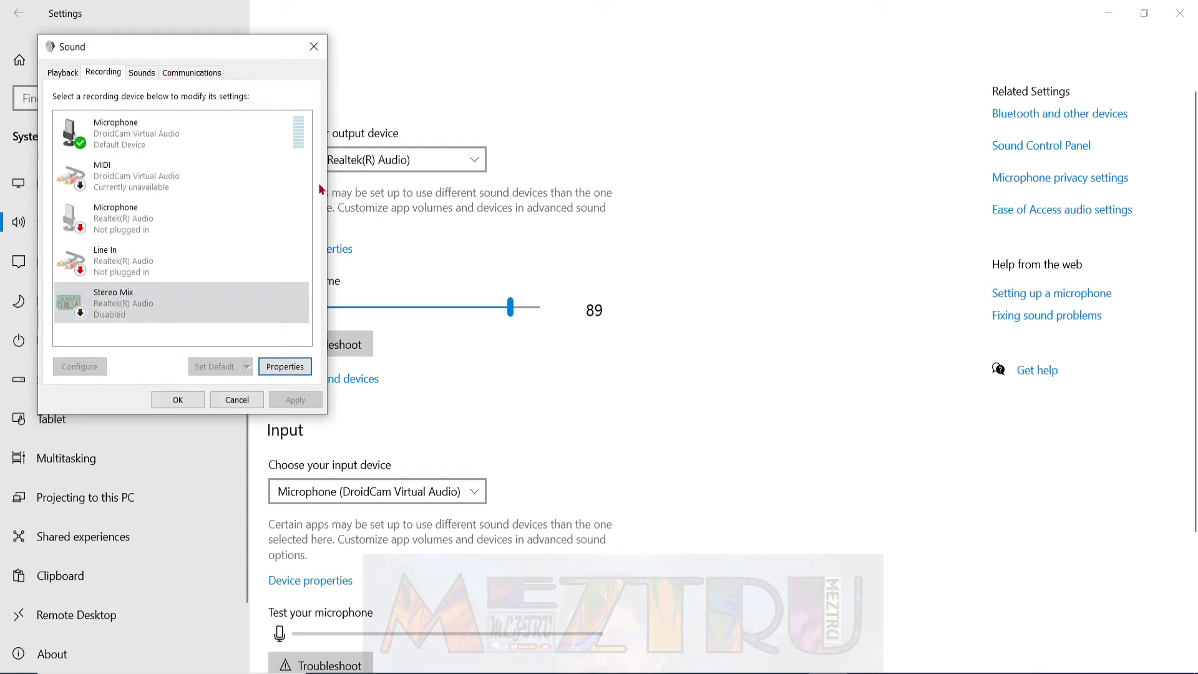
right_click(138, 315)
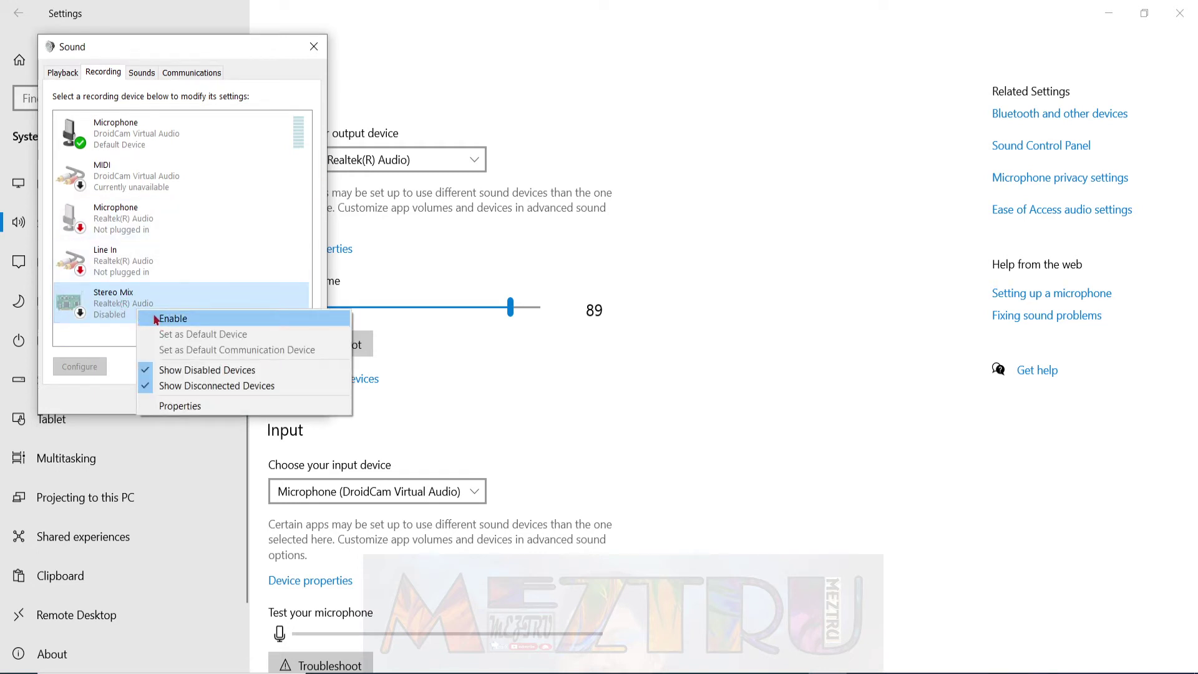
click(154, 319)
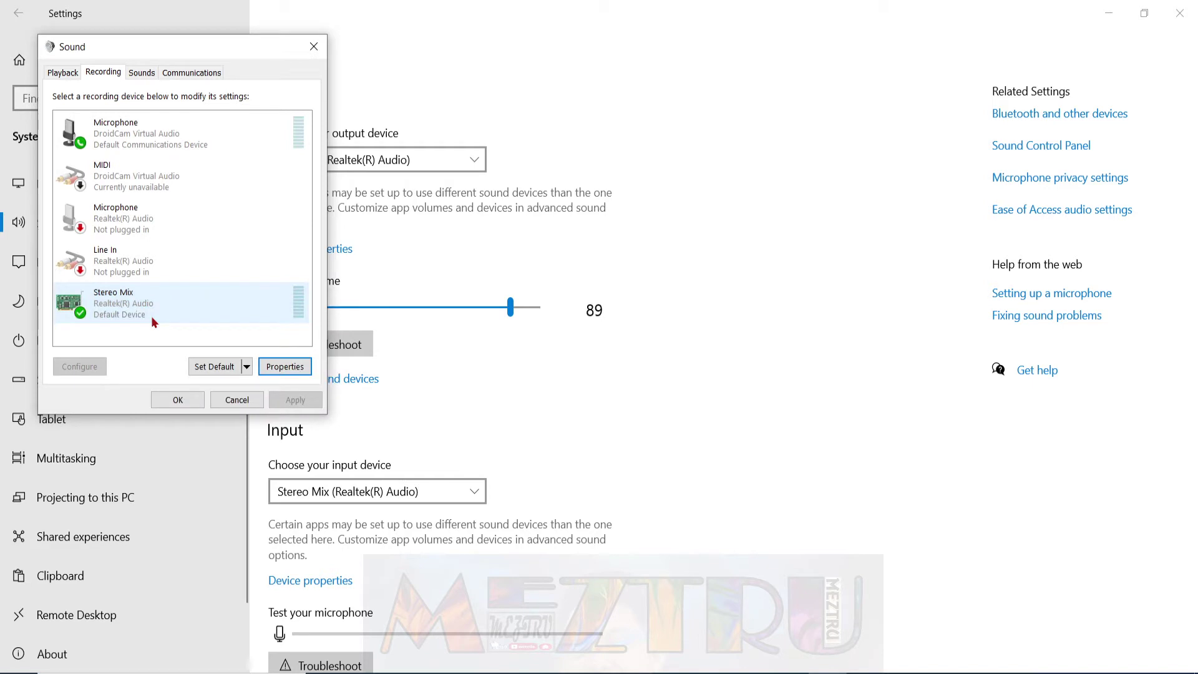
click(178, 401)
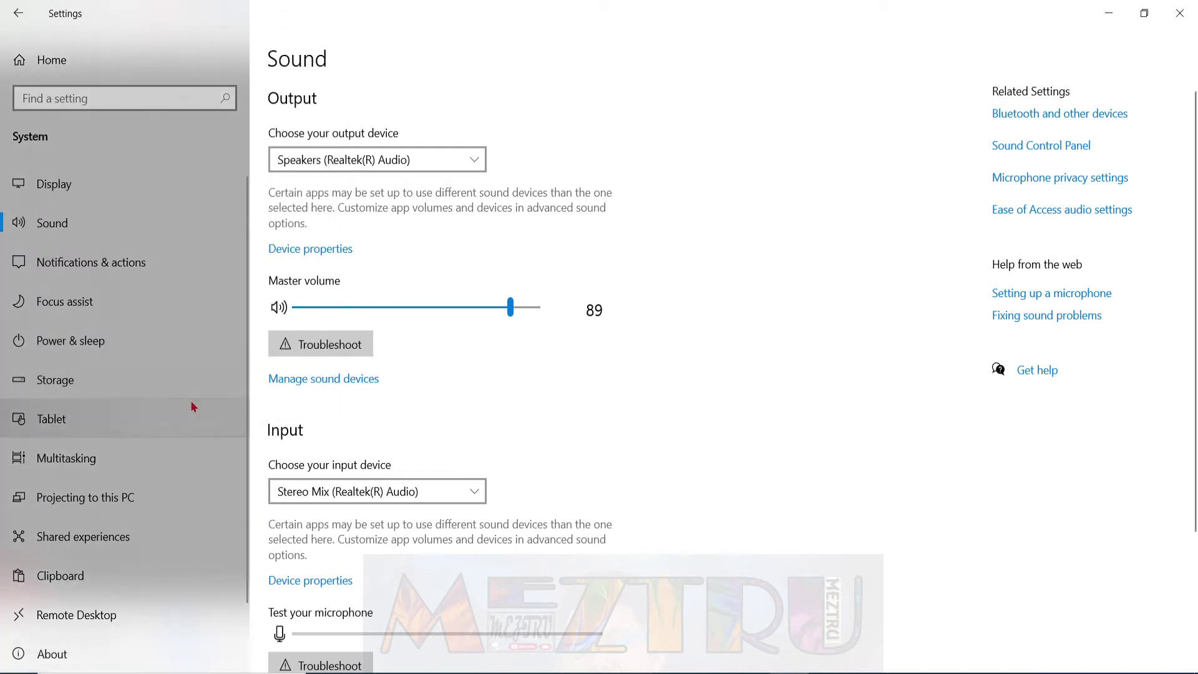
click(1179, 14)
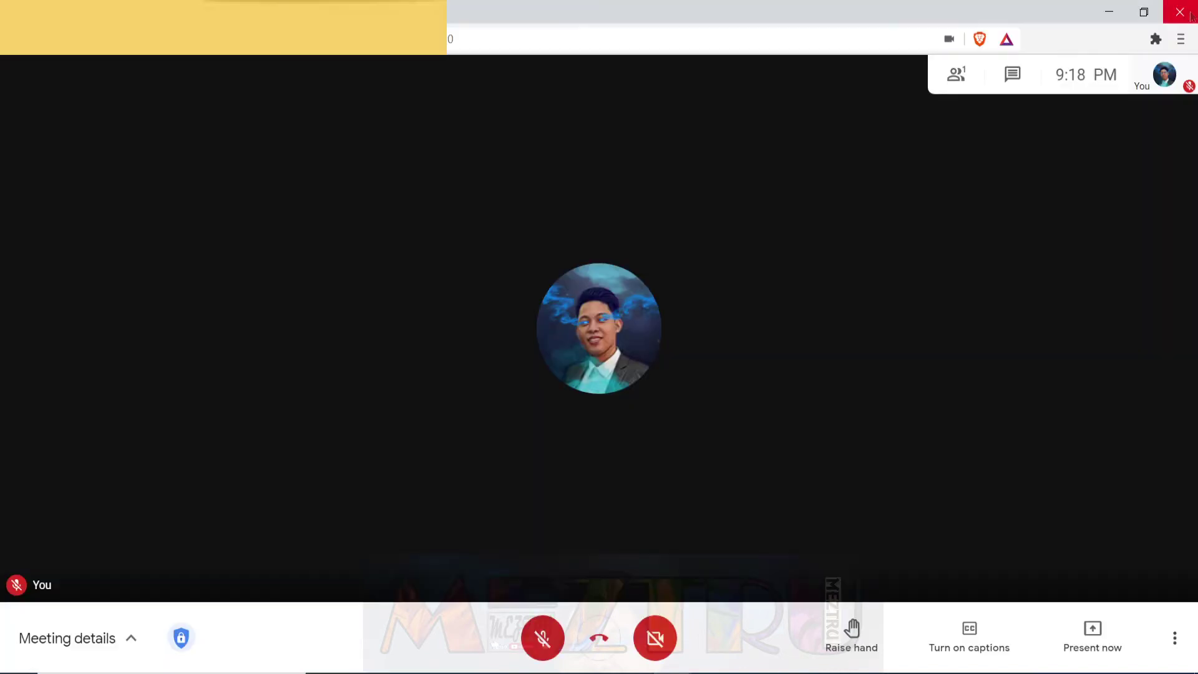
Step: Minimize the meeting window, open the desktop video "Properties of a Square" in VLC media player and pause it
click(1100, 13)
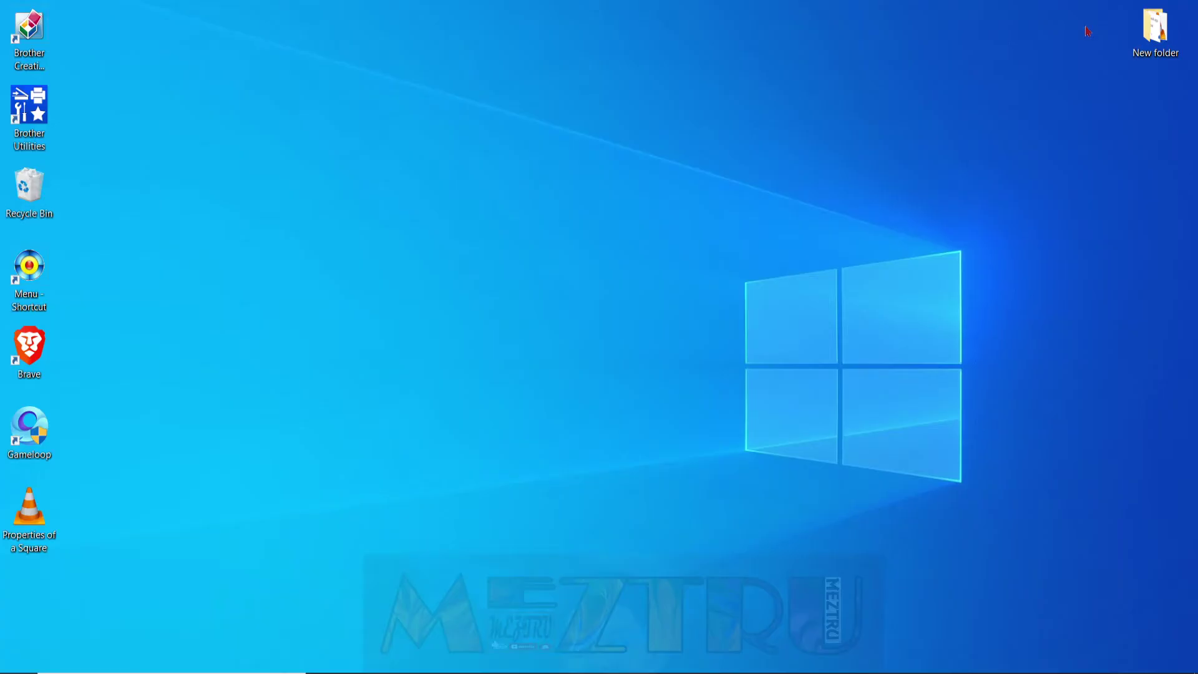
right_click(32, 527)
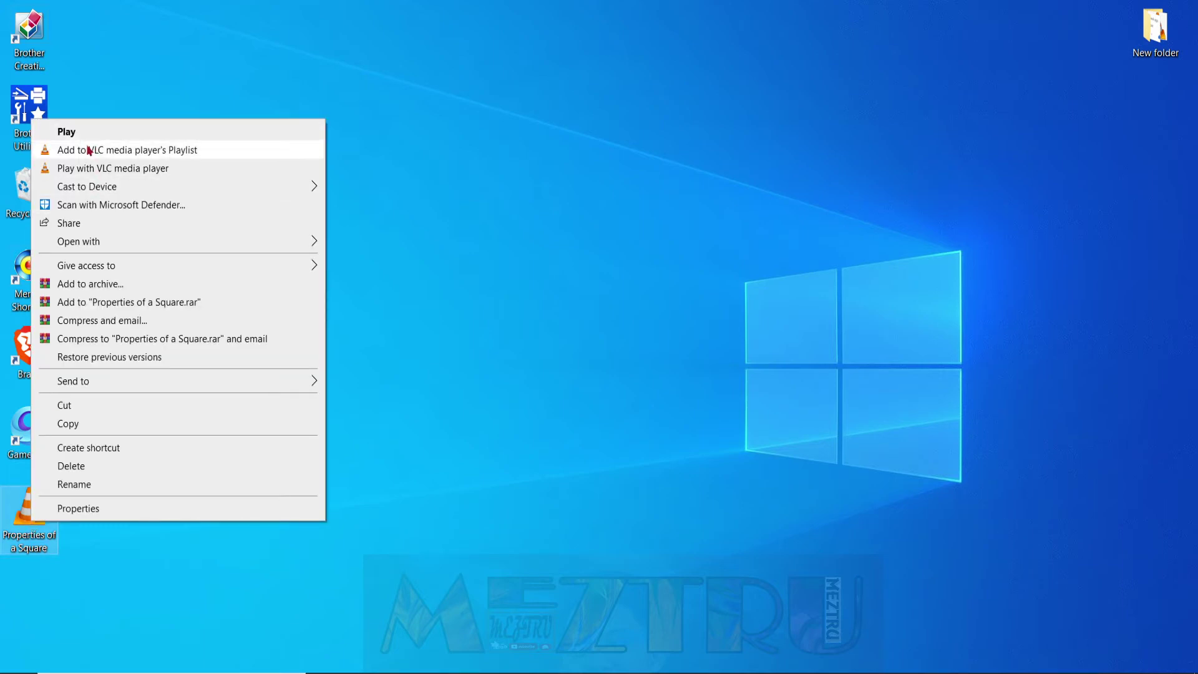
mouse_move(91, 248)
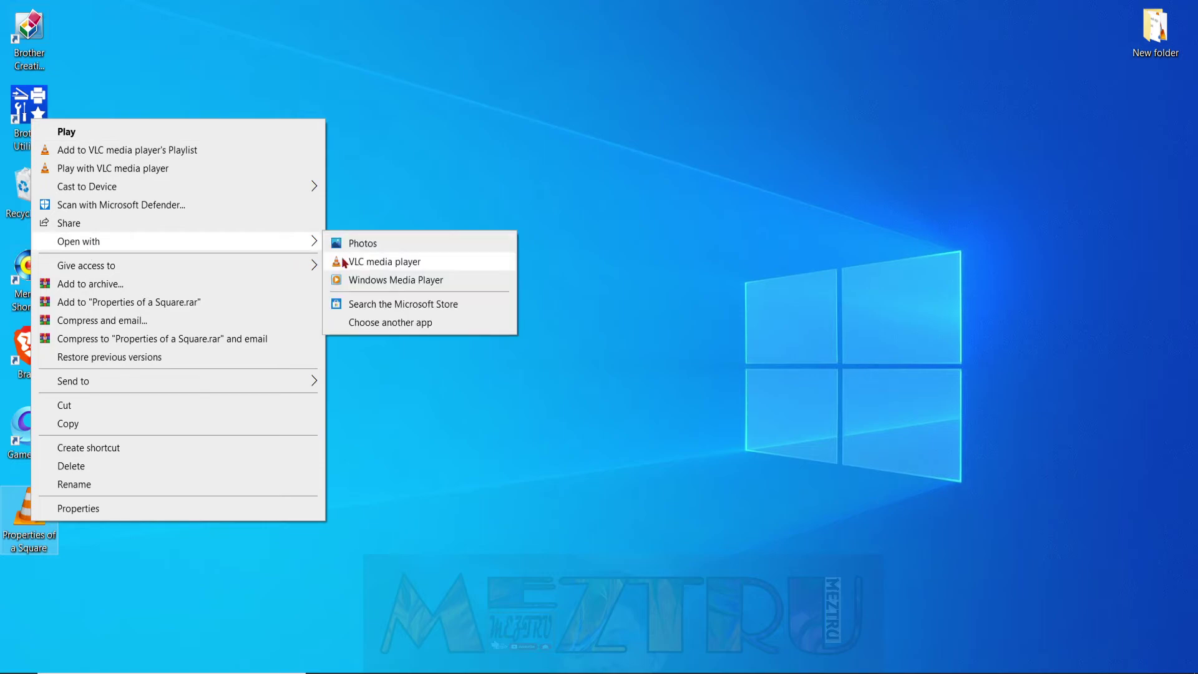
click(347, 263)
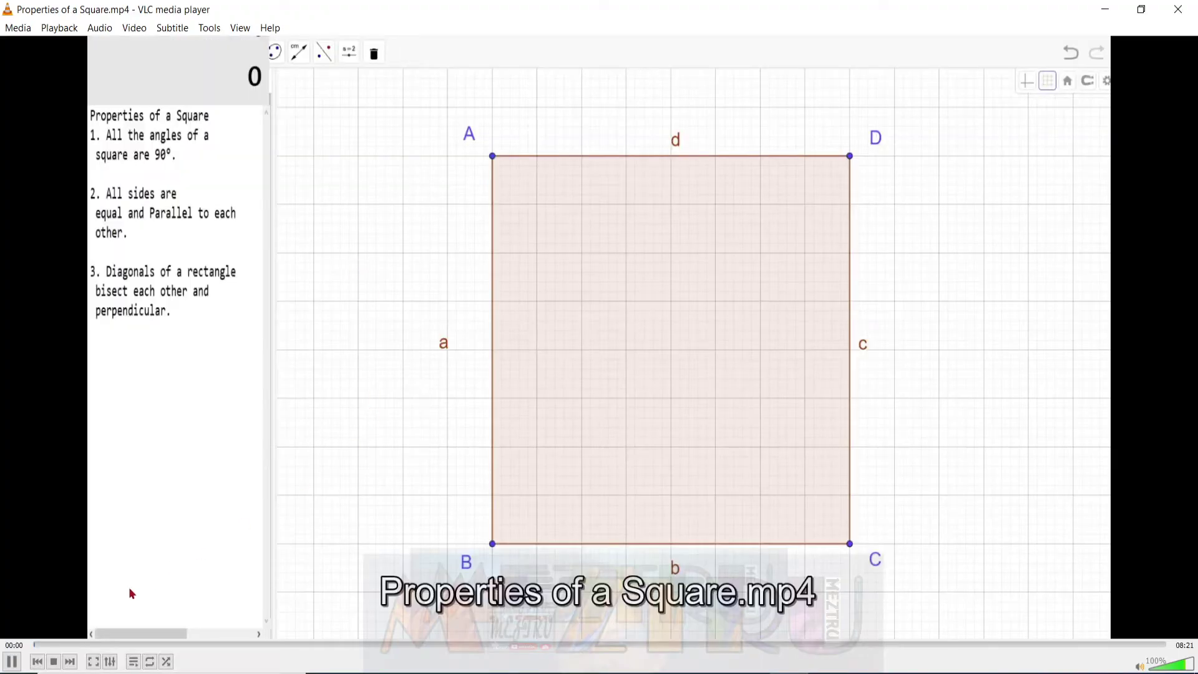
click(12, 660)
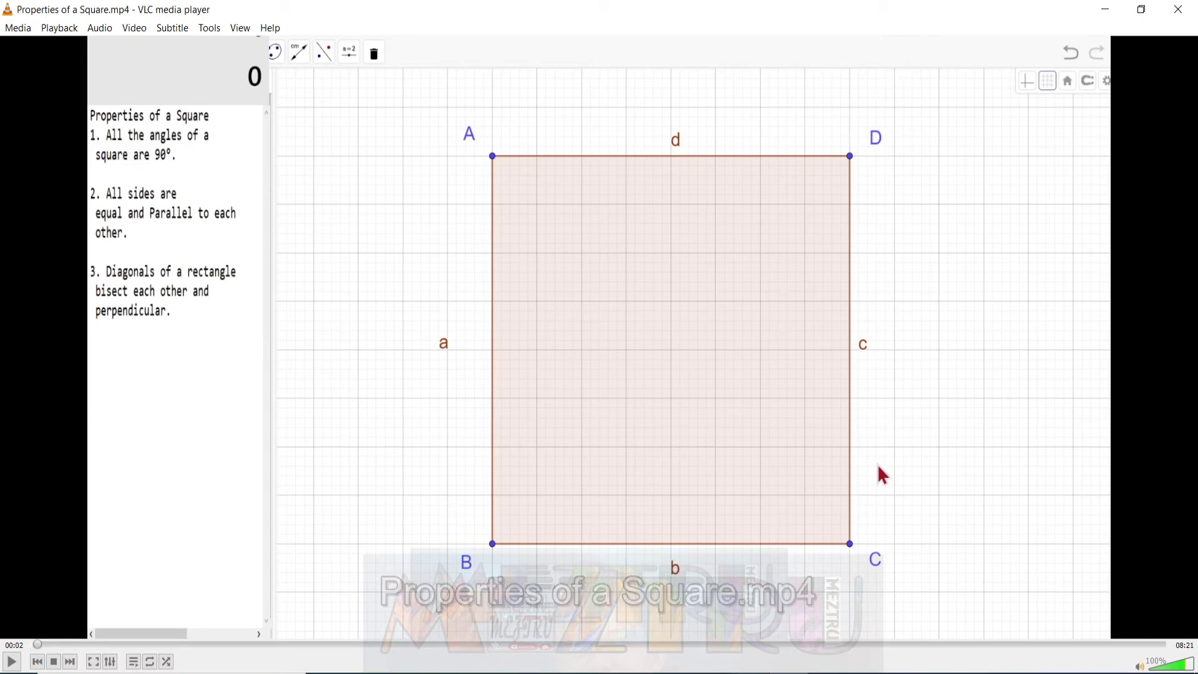
Step: Return to the Google Meet call and select Default - Stereo Mix (Realtek(R) Audio) as the microphone in its audio settings
click(706, 632)
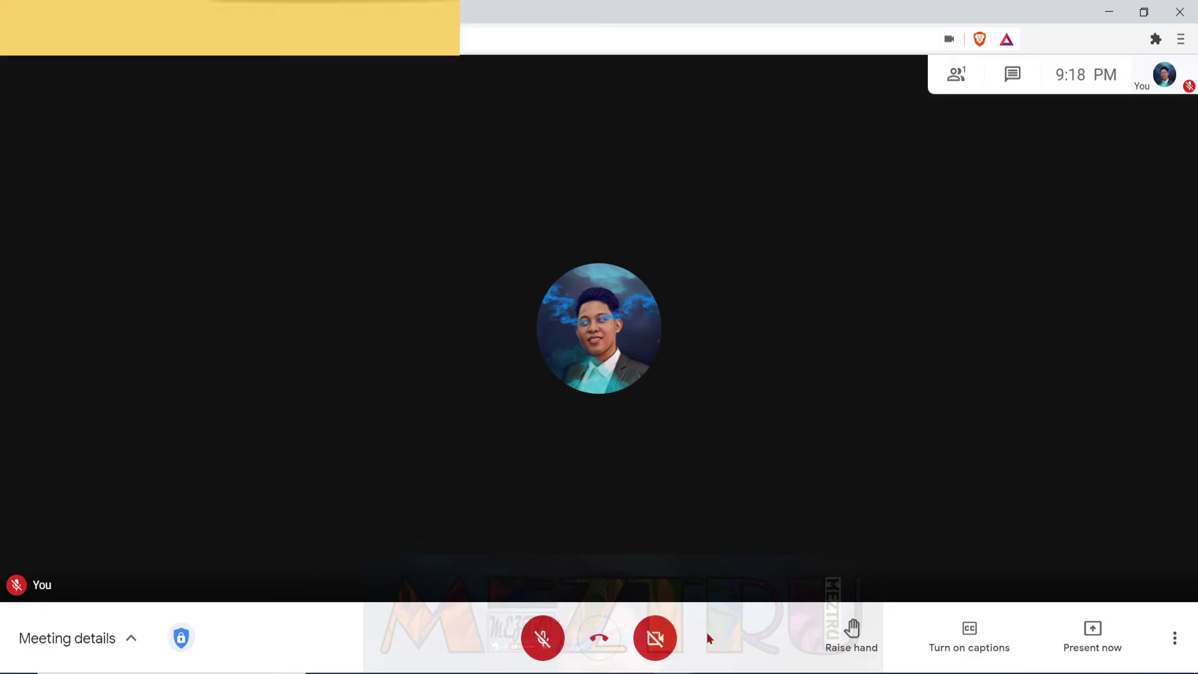
click(1095, 633)
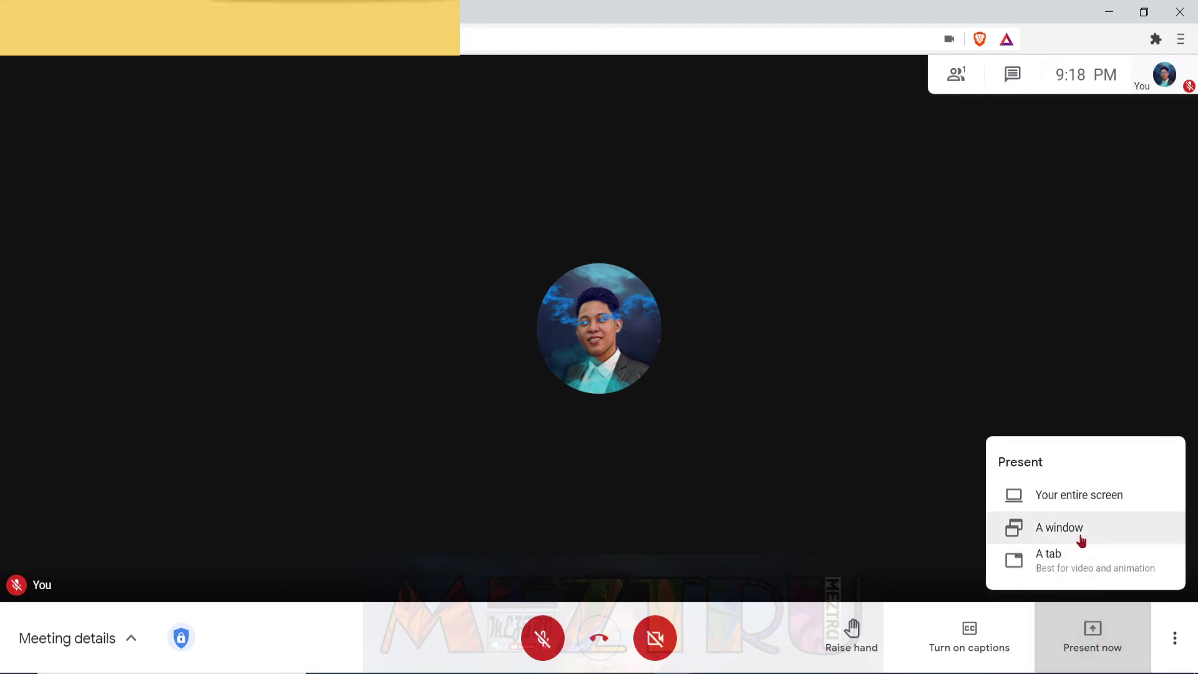
click(1171, 648)
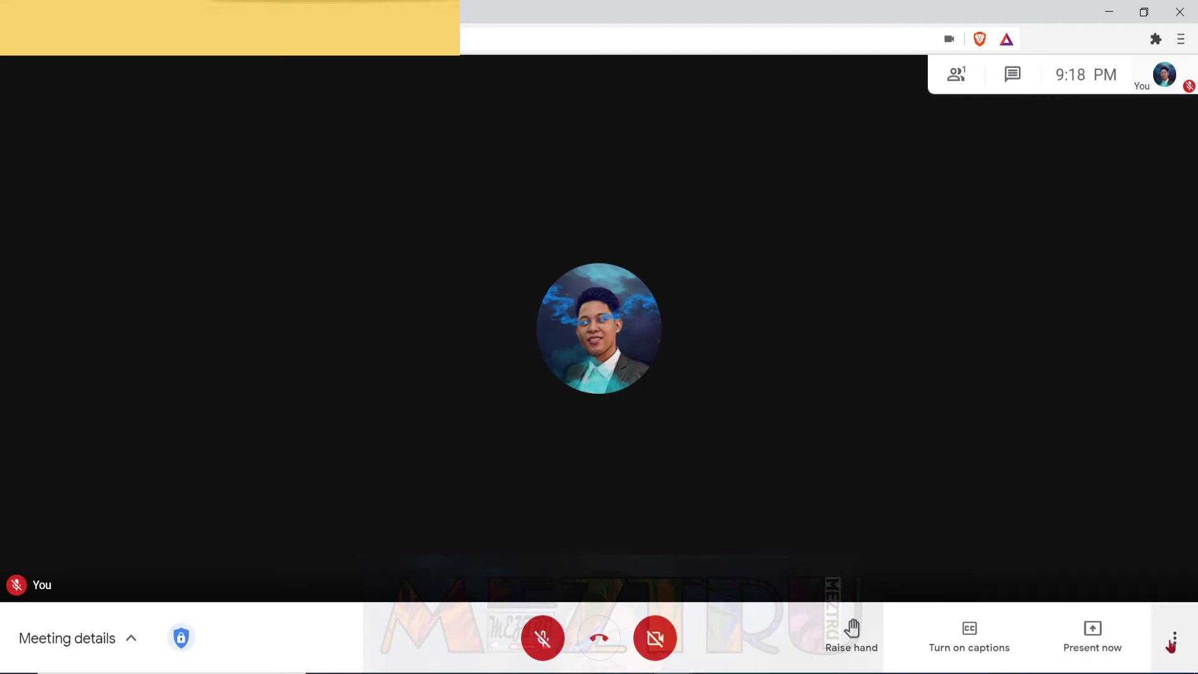
click(1171, 645)
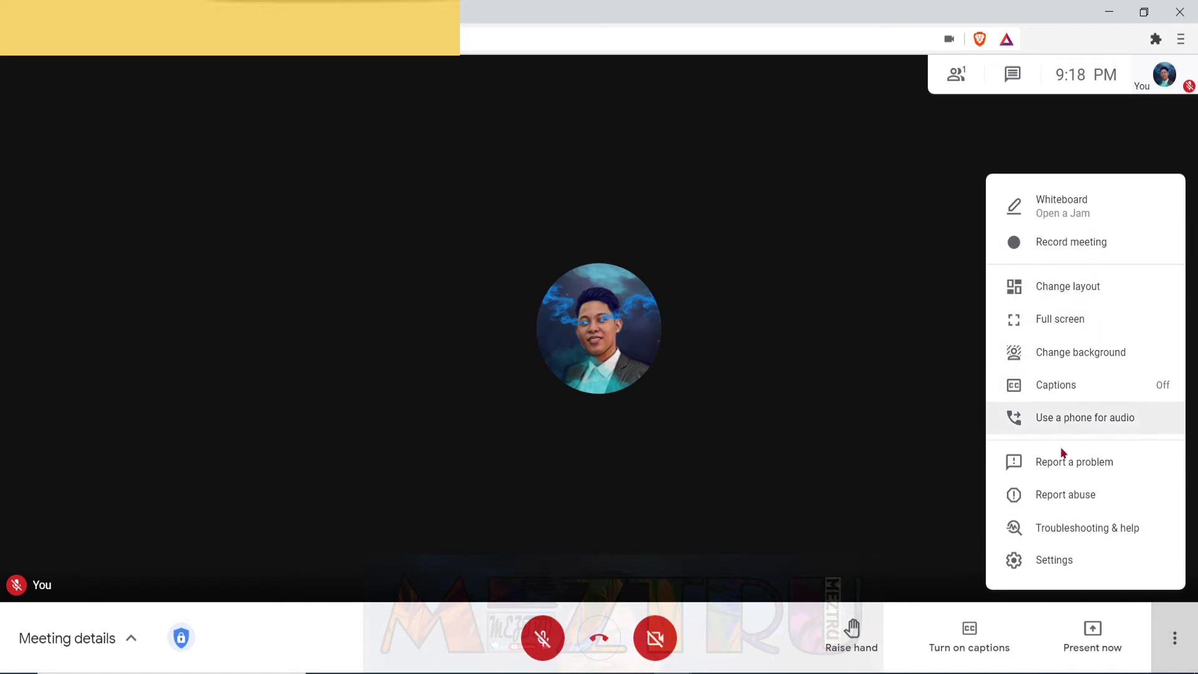
click(1053, 561)
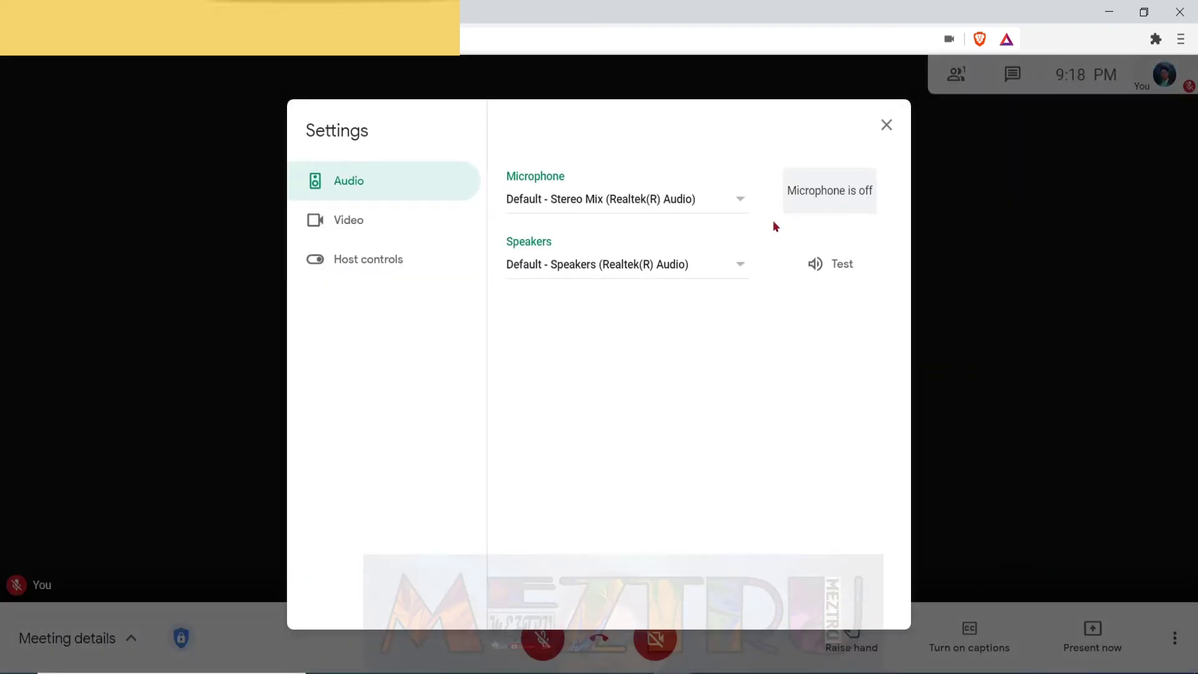
click(368, 191)
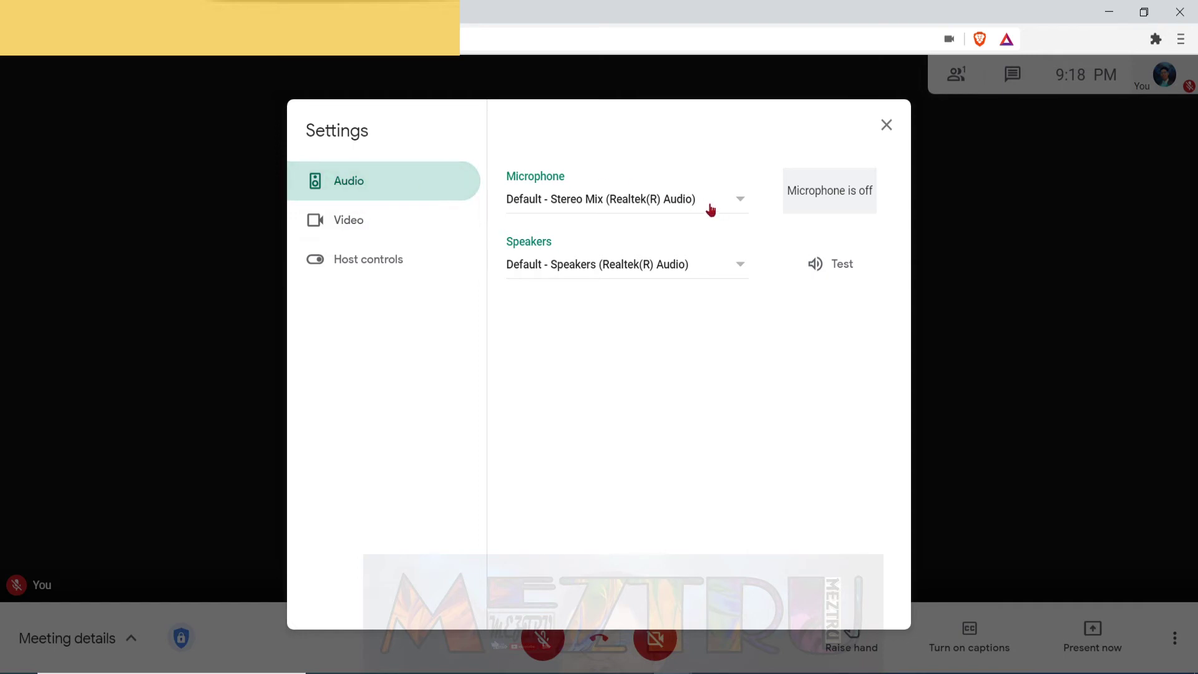
click(742, 204)
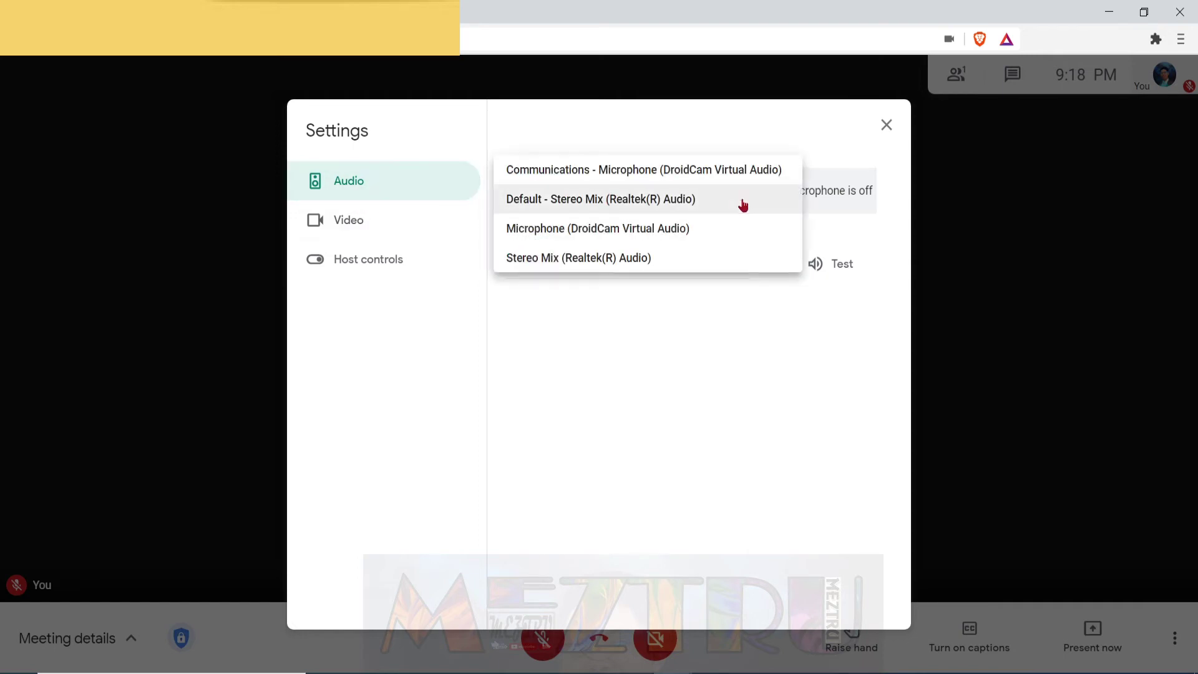
click(615, 205)
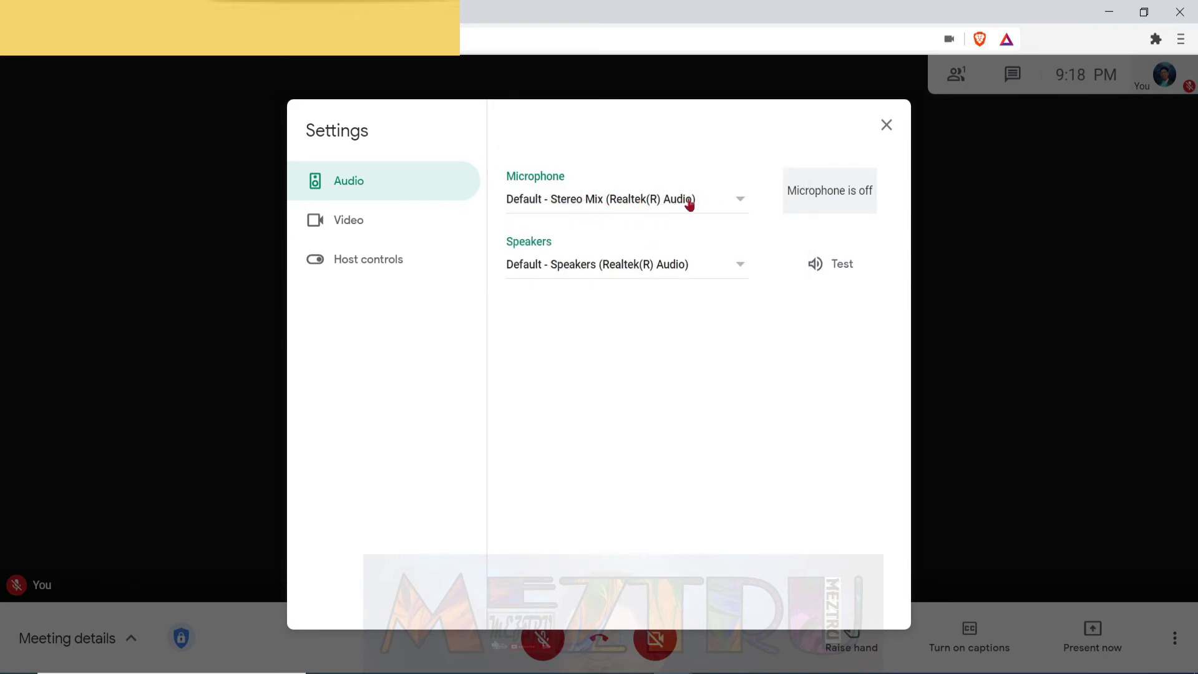
click(887, 125)
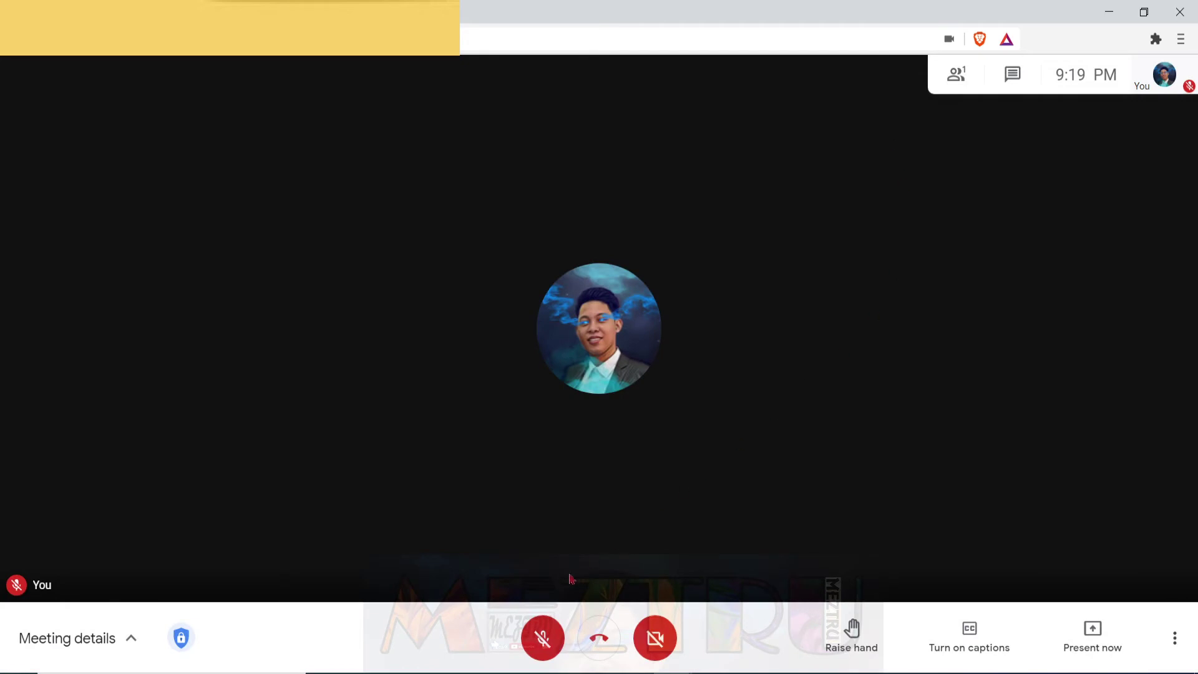
Step: Unmute the meeting microphone and present the VLC window showing Properties of a Square.mp4
click(543, 637)
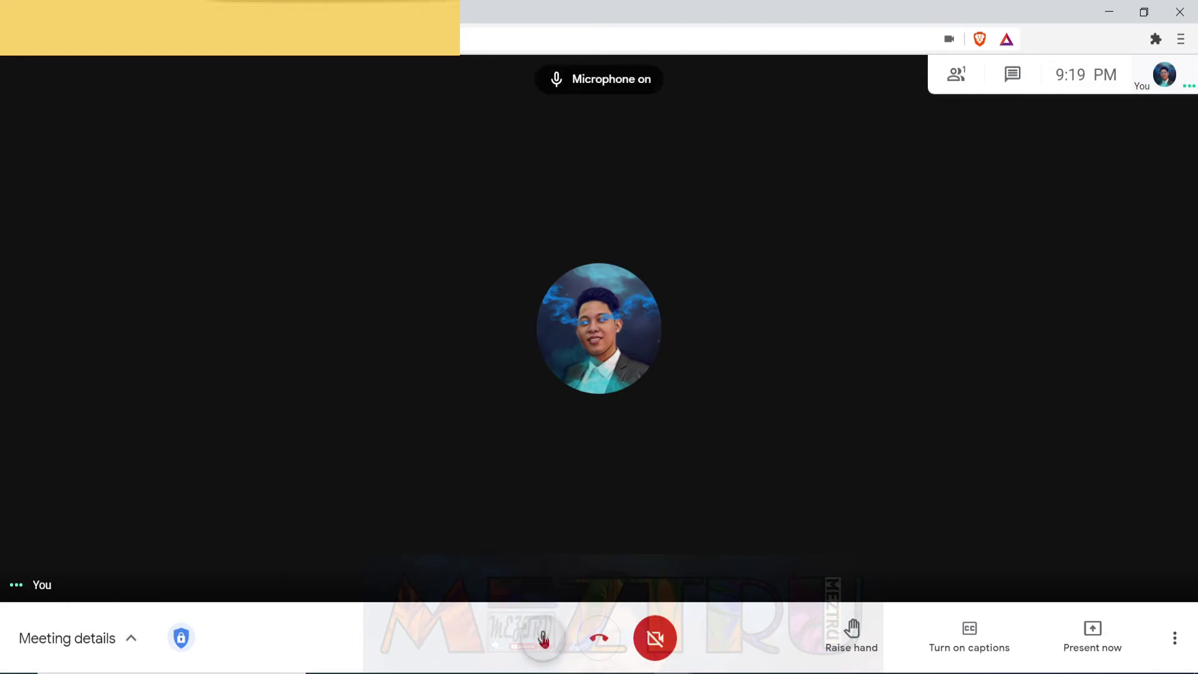
click(1090, 633)
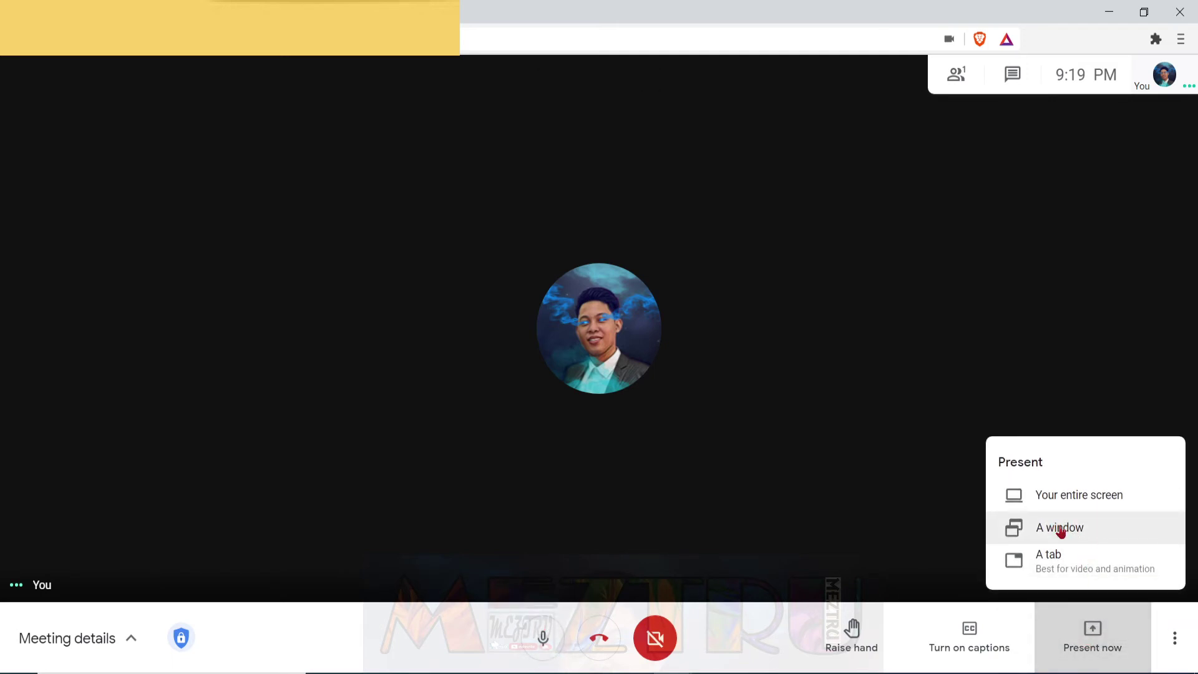
click(1060, 529)
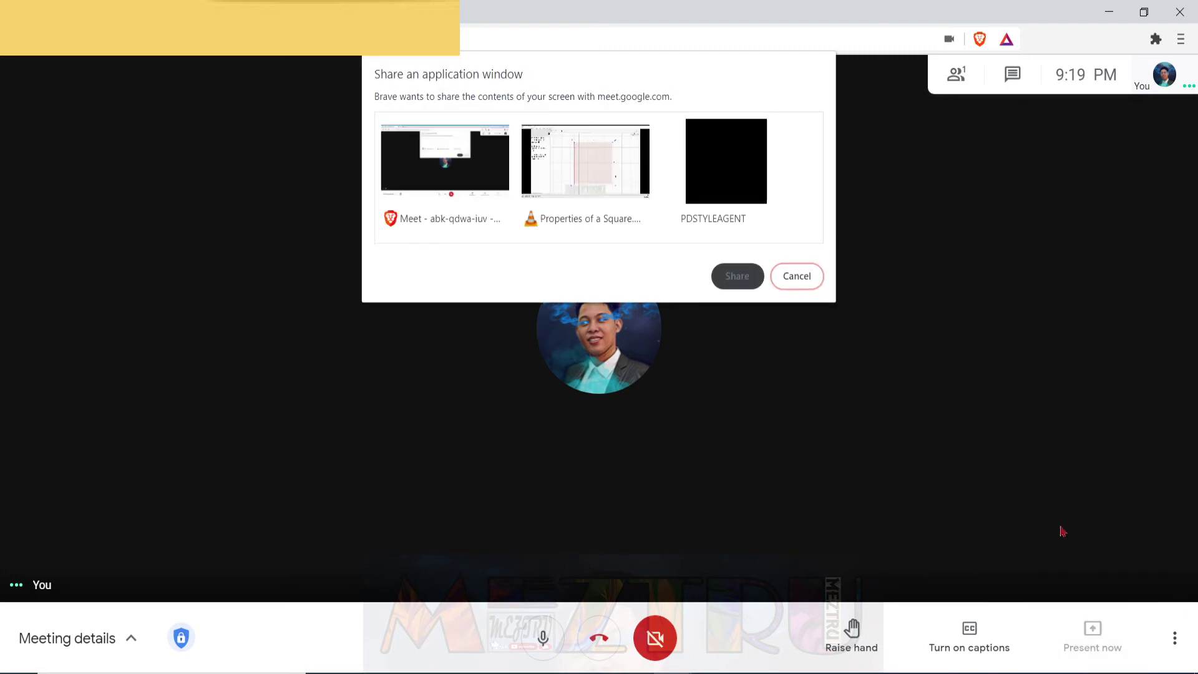
click(581, 181)
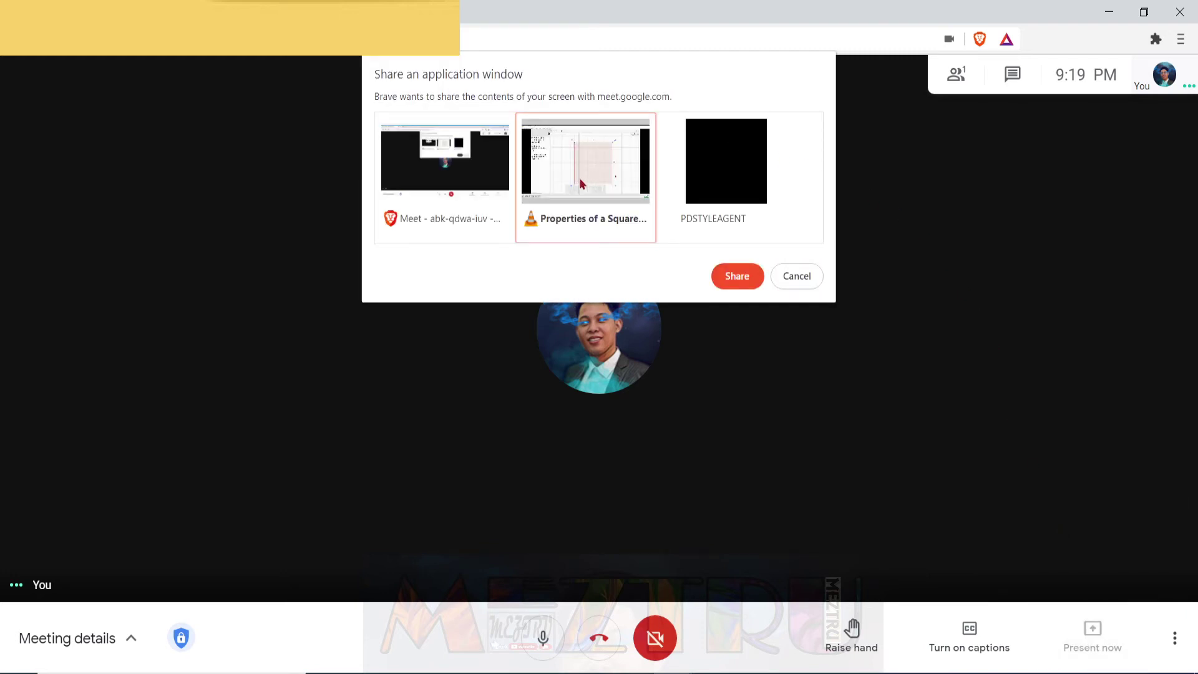
click(741, 282)
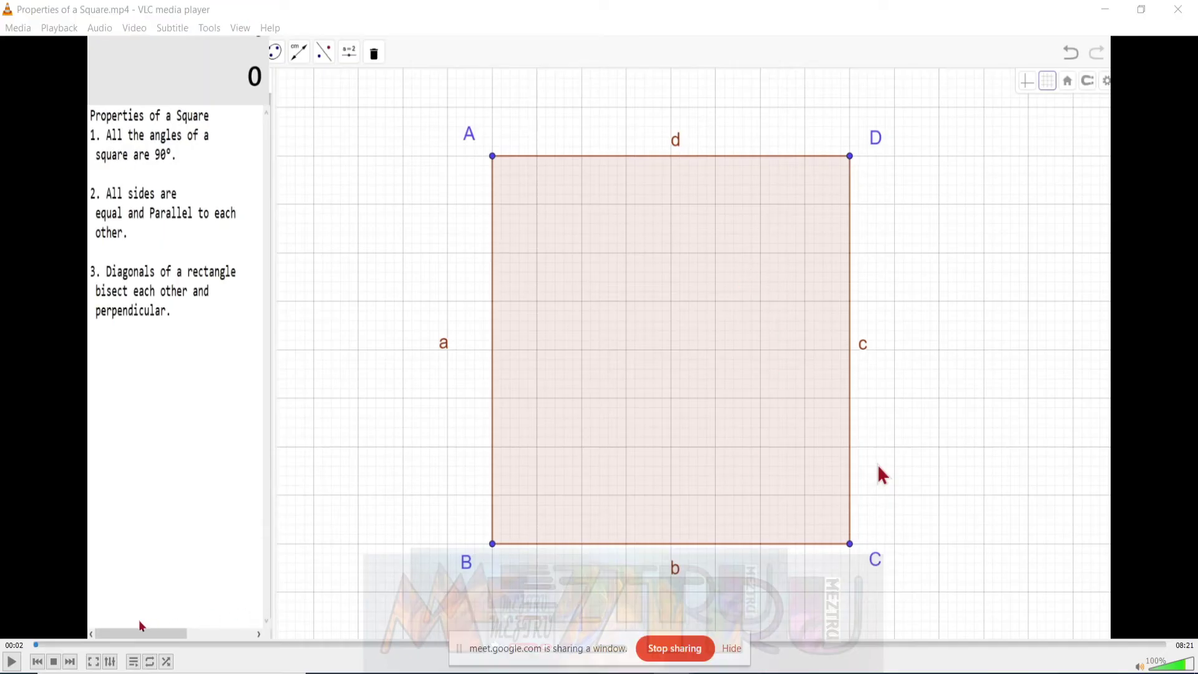
Step: Play the shared video in VLC, switch back to Google Meet and pin the presentation to the main view
click(14, 662)
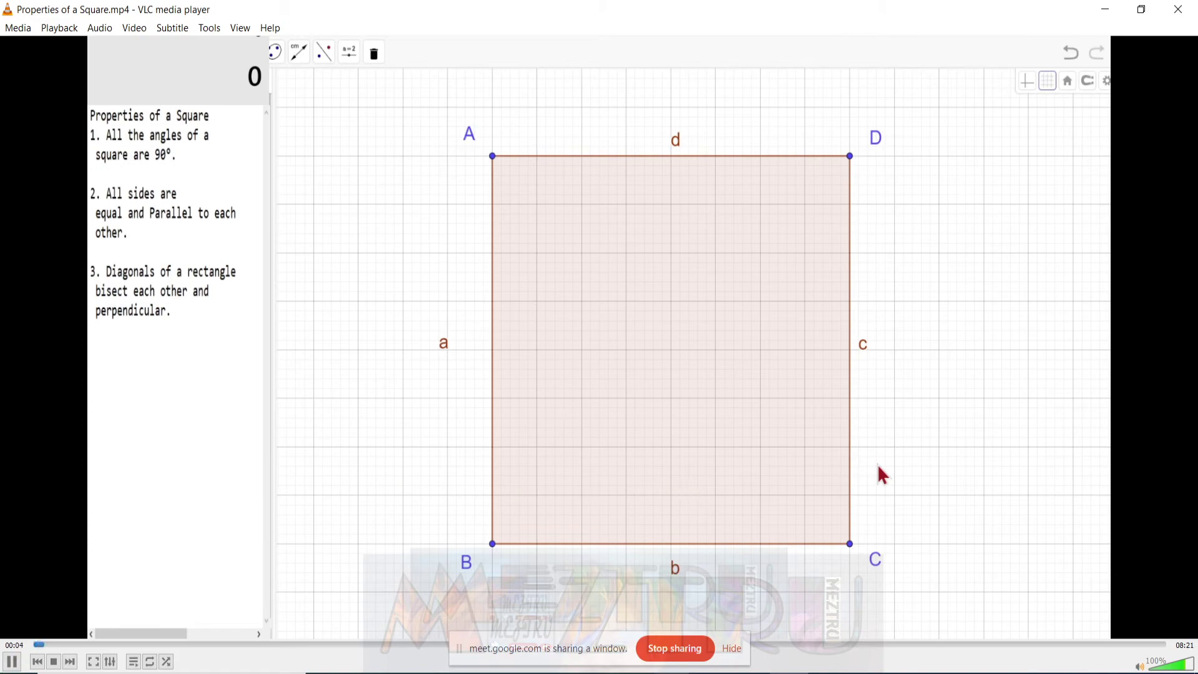
click(717, 611)
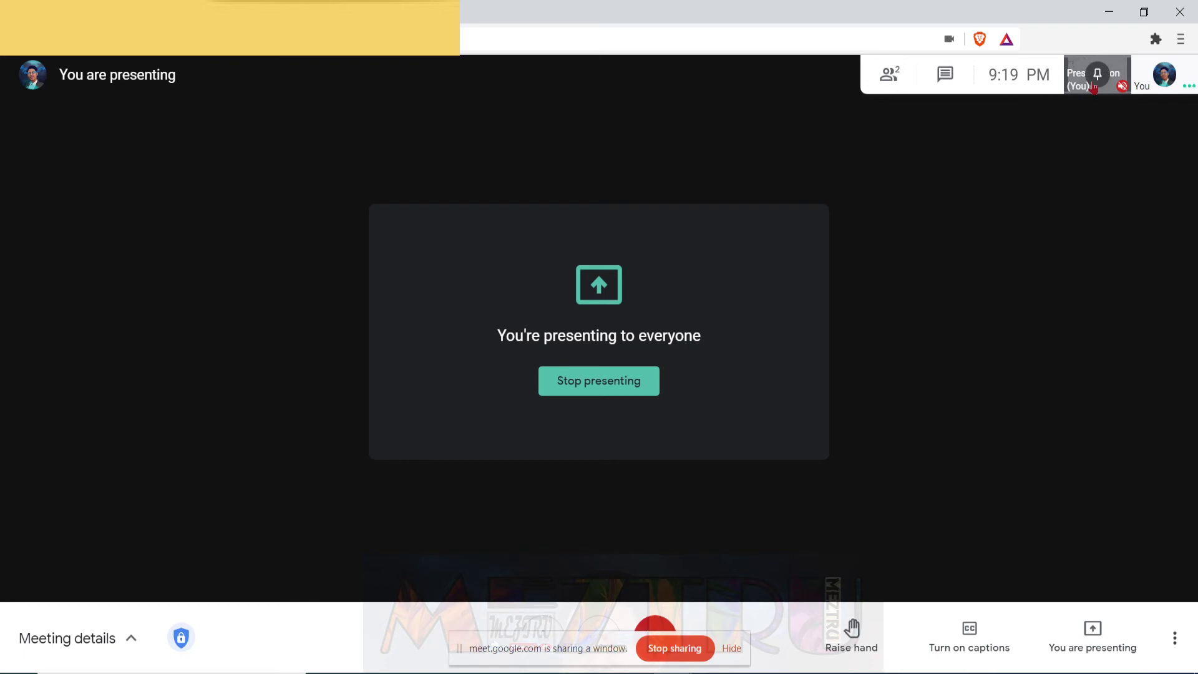
click(1096, 74)
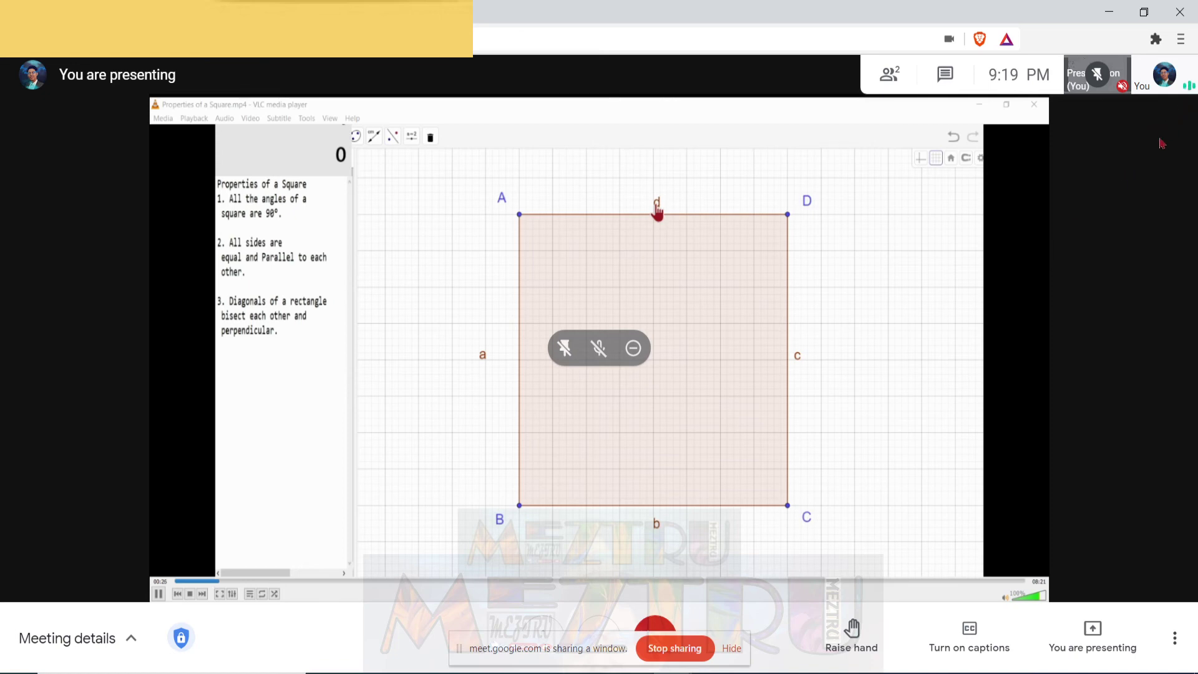
Step: Toggle the shared video's playback from its window preview while staying in the meeting, leaving the video paused
mouse_move(805, 670)
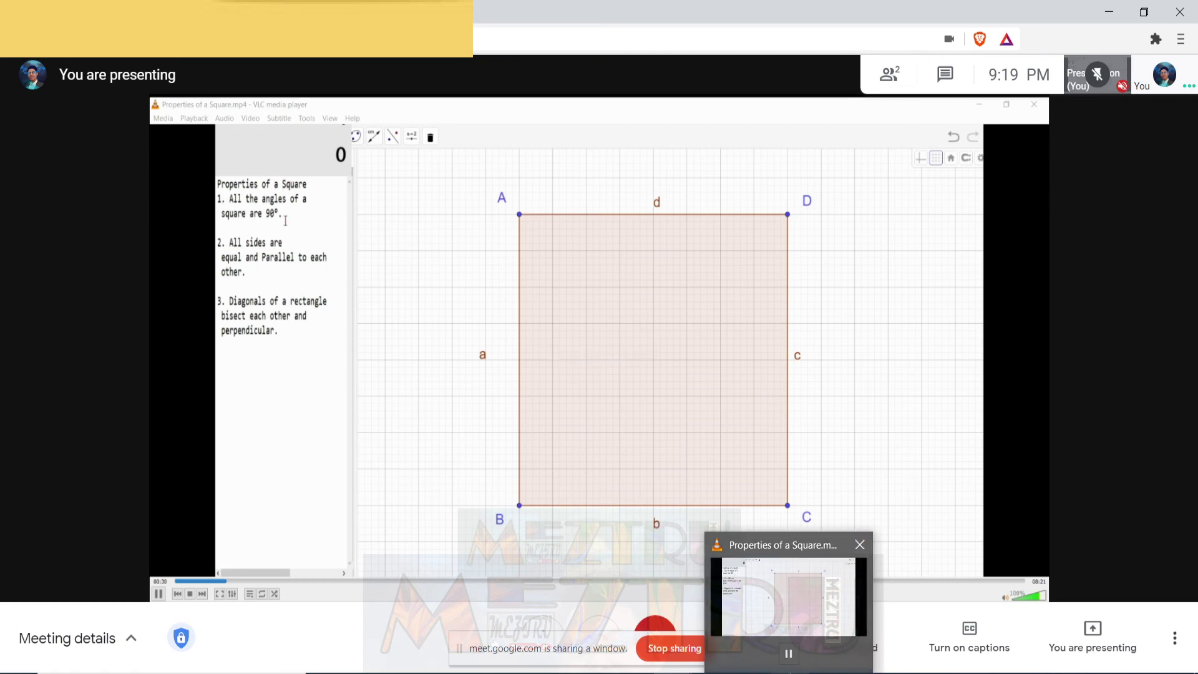
click(790, 656)
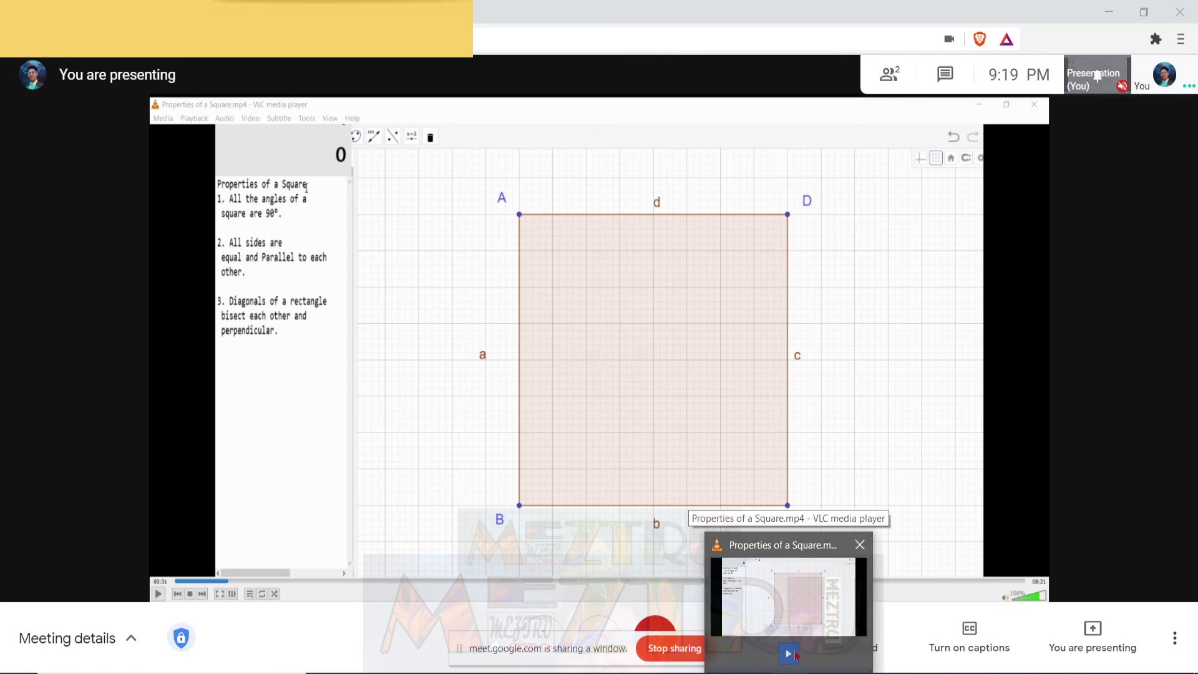
click(795, 653)
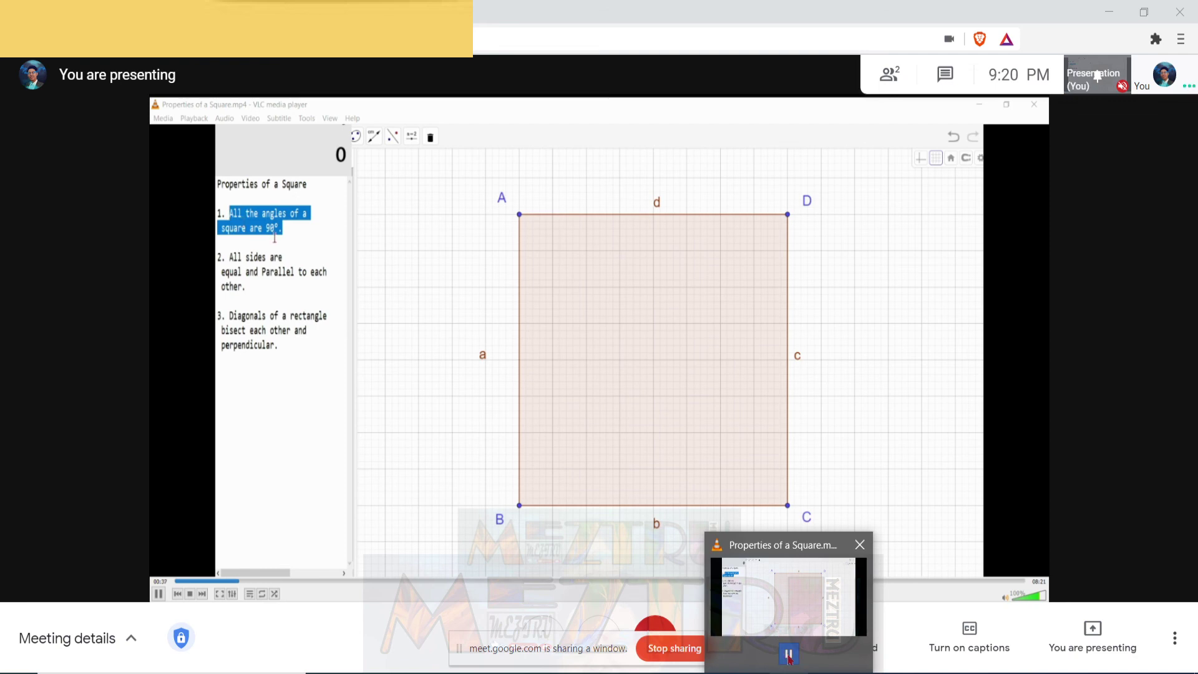
click(788, 655)
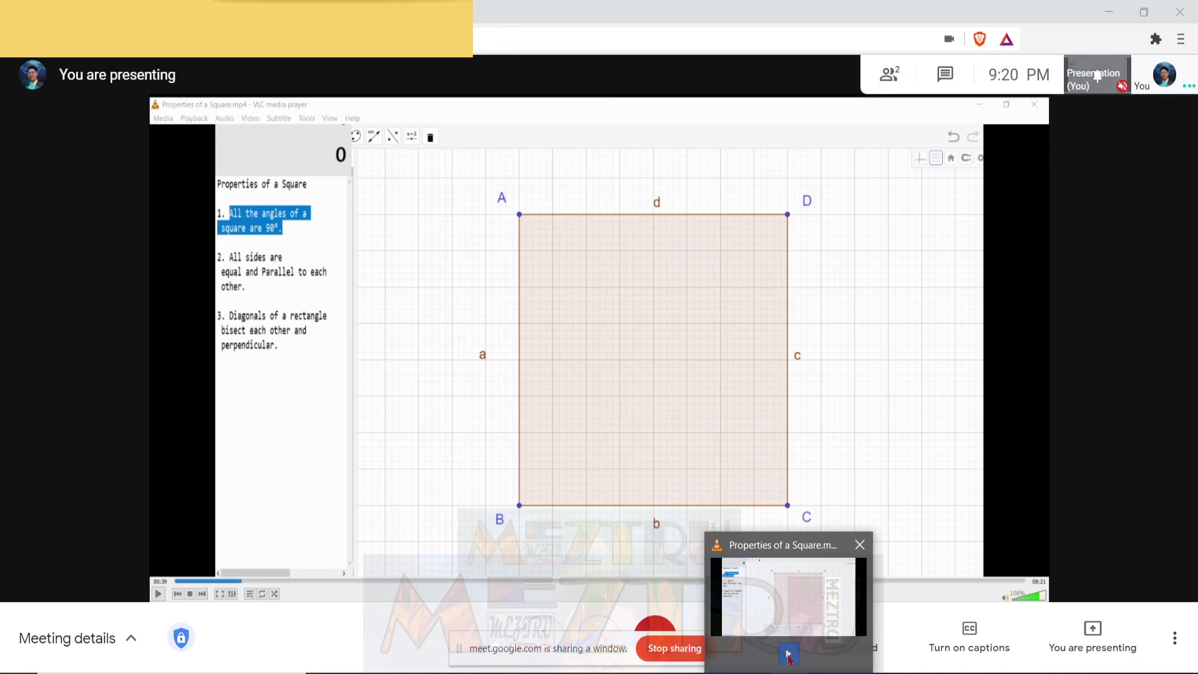